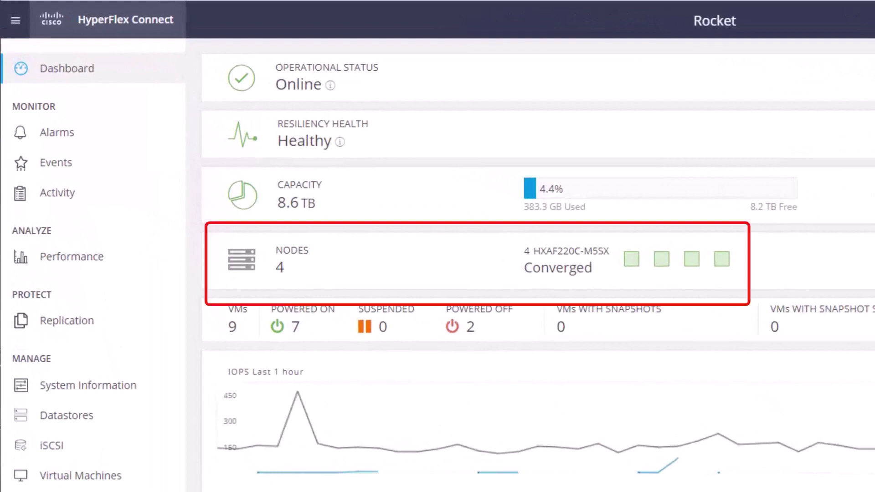
- Open System Information for cluster Rocket in HyperFlex Connect to reach the iSCSI settings
{"action": "left_click", "coordinate": [92, 385]}
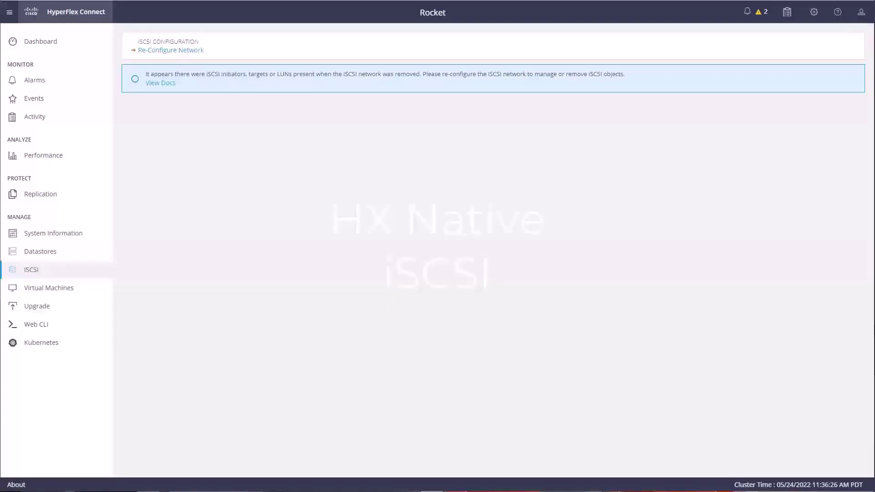
- Re-configure the iSCSI network with subnet 10.30.38.0/24, IP range ending 20, and new VLAN 3038
{"action": "left_click", "coordinate": [179, 52]}
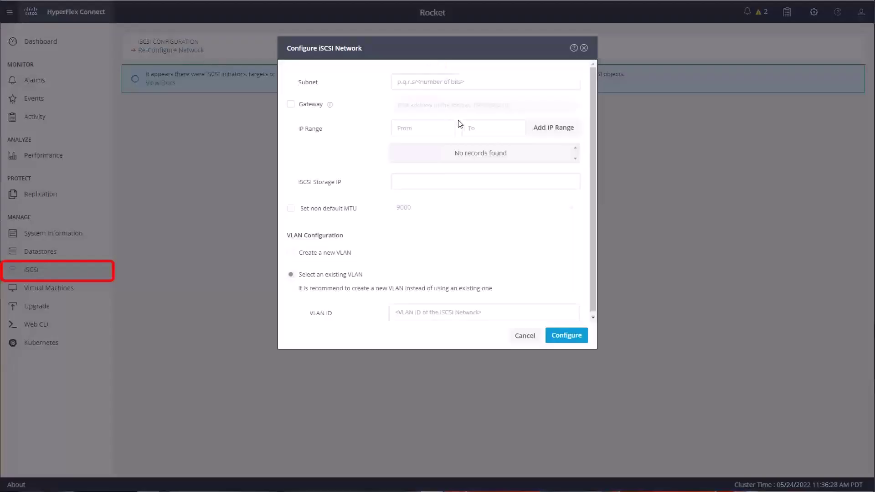
{"action": "left_click", "coordinate": [465, 84]}
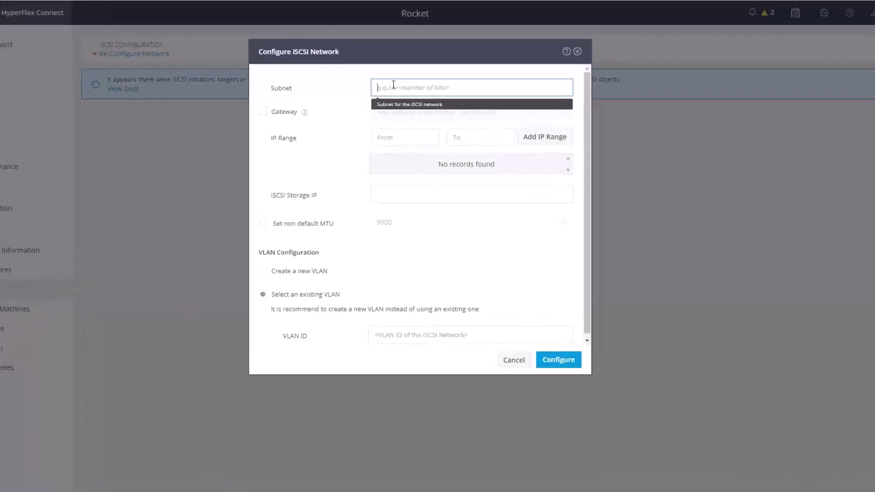
{"action": "type", "text": "10"}
{"action": "type", "text": ".30.3"}
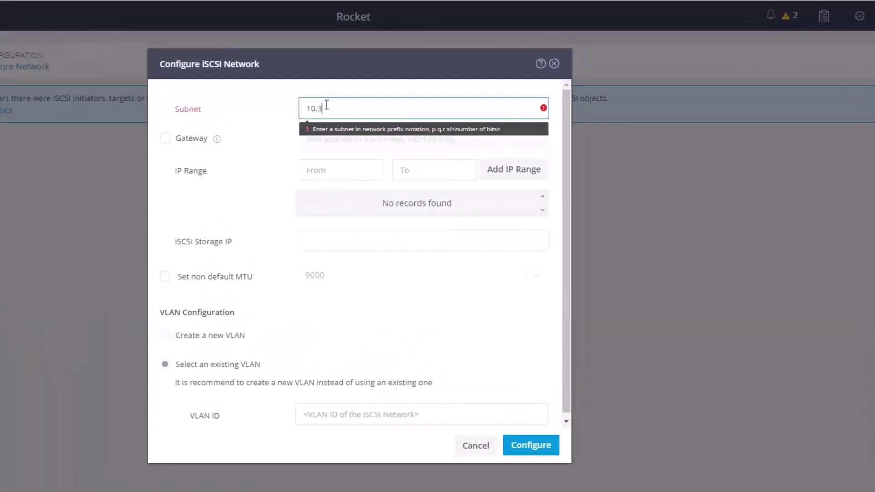
{"action": "type", "text": "8.0/24"}
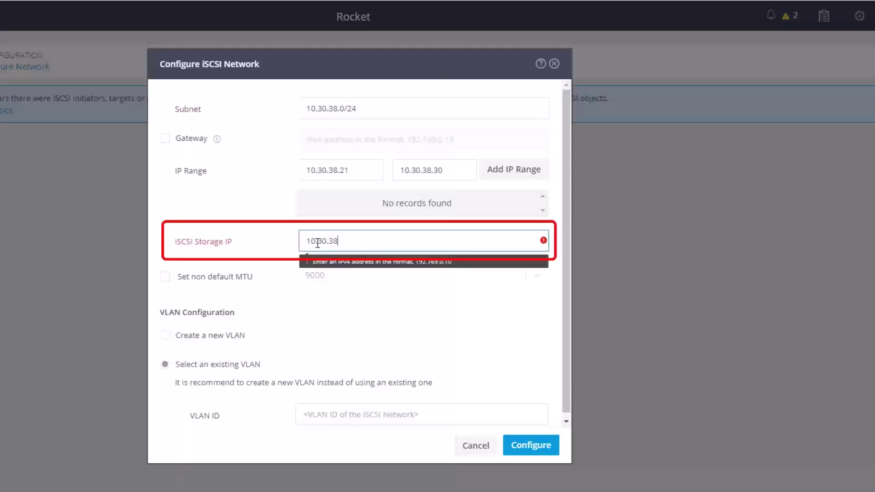
{"action": "type", "text": "20"}
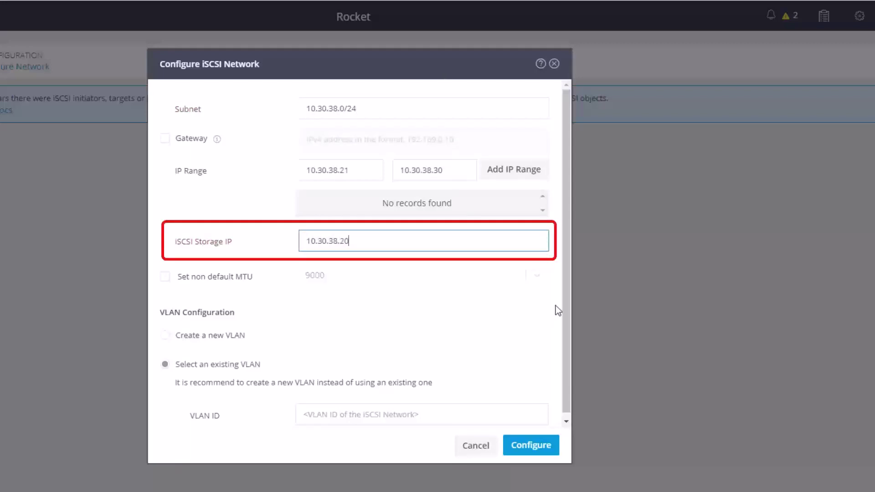
{"action": "scroll", "coordinate": [556, 307], "scroll_direction": "down", "scroll_amount": 1}
{"action": "left_click", "coordinate": [209, 330]}
{"action": "left_click", "coordinate": [342, 359]}
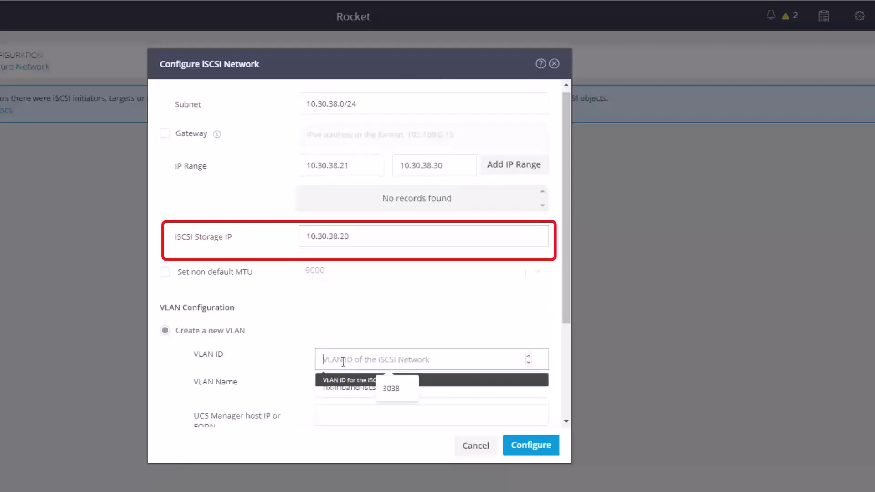
{"action": "left_click", "coordinate": [392, 385]}
{"action": "left_click", "coordinate": [352, 411]}
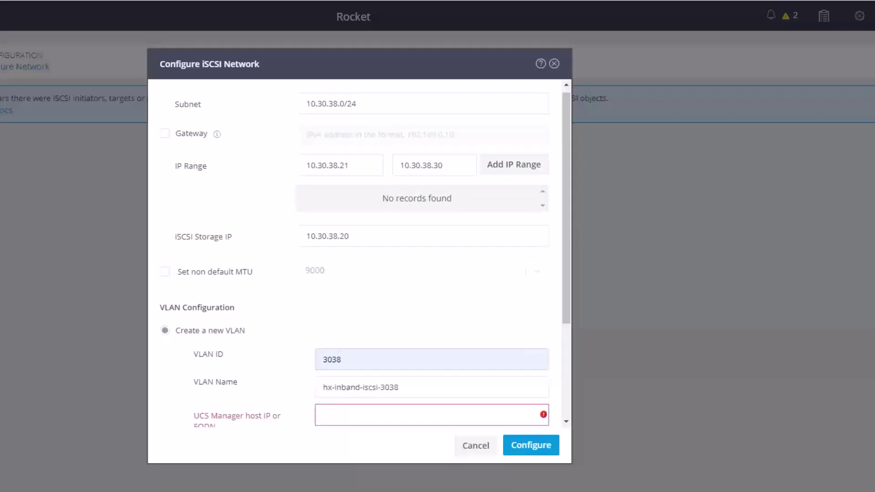
- Enter UCS Manager host 10.1.28.9, user admin and the password, then apply the iSCSI configuration
{"action": "left_click", "coordinate": [410, 417]}
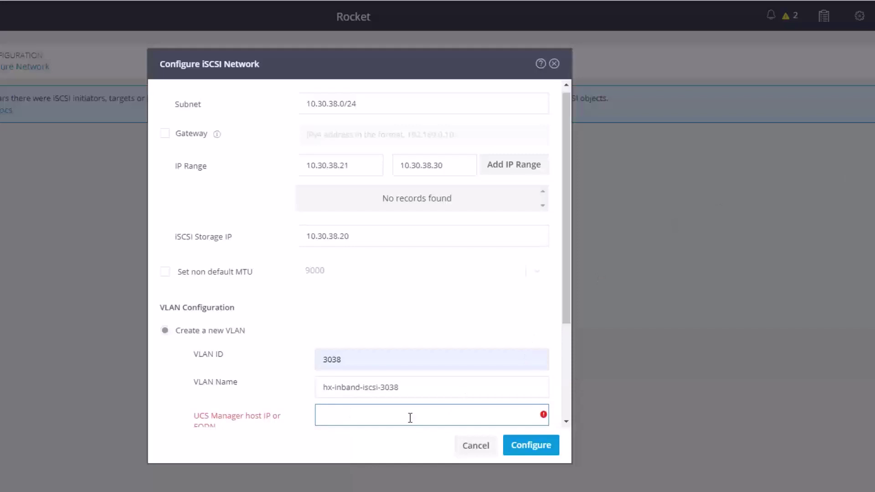
{"action": "type", "text": "10.1.28.9"}
{"action": "scroll", "coordinate": [352, 340], "scroll_direction": "down", "scroll_amount": 3}
{"action": "left_click", "coordinate": [358, 319]}
{"action": "type", "text": "admin"}
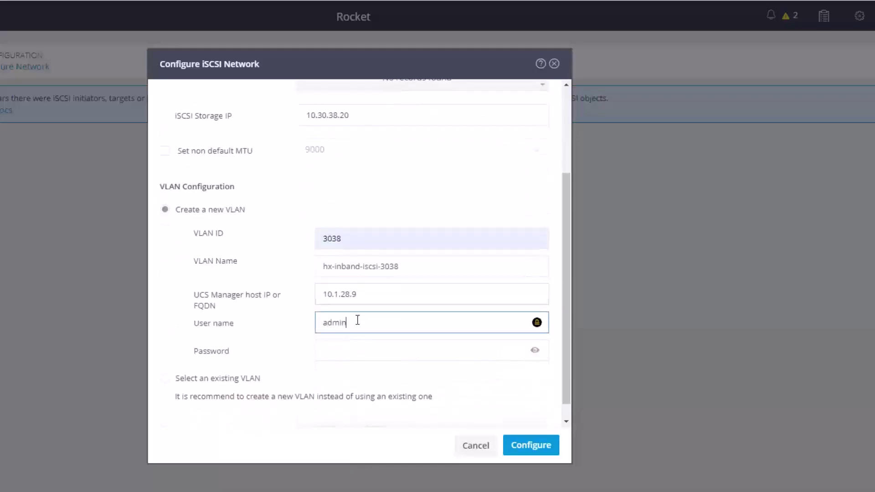
{"action": "left_click", "coordinate": [375, 350]}
{"action": "scroll", "coordinate": [511, 172], "scroll_direction": "up", "scroll_amount": 3}
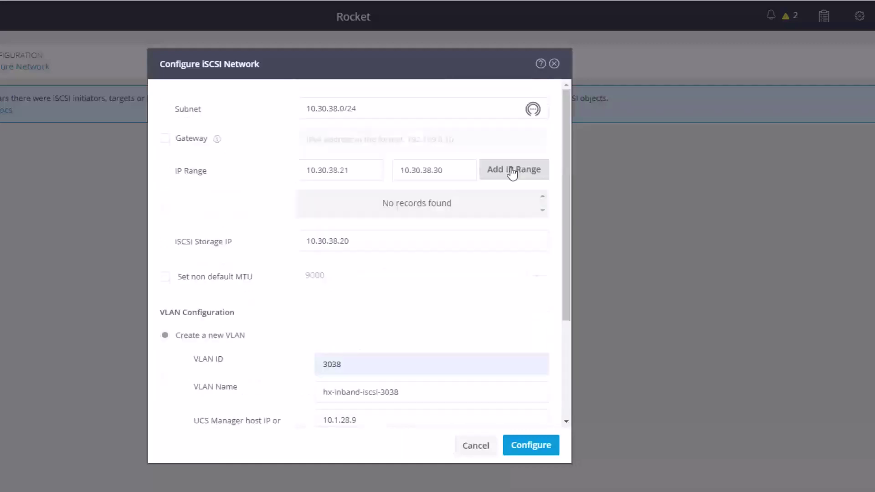
{"action": "left_click_drag", "start_coordinate": [568, 185], "coordinate": [568, 285]}
{"action": "left_click", "coordinate": [528, 444]}
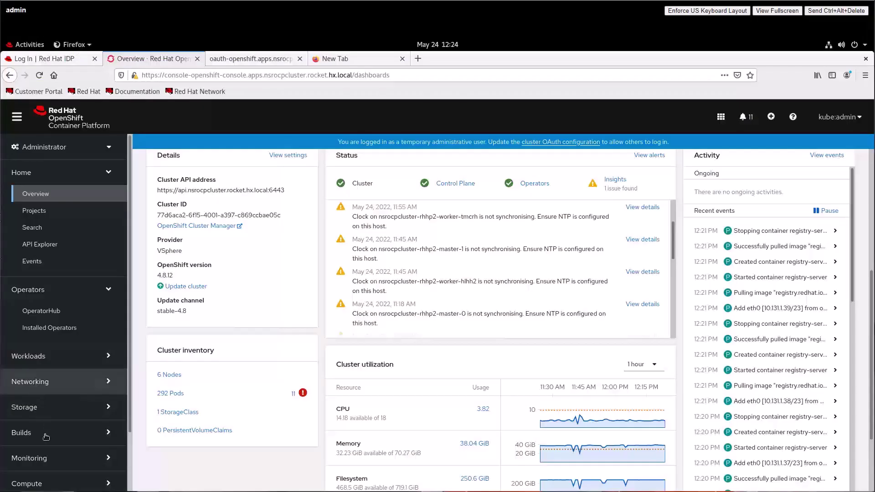
{"action": "scroll", "coordinate": [40, 434], "scroll_direction": "down", "scroll_amount": 2}
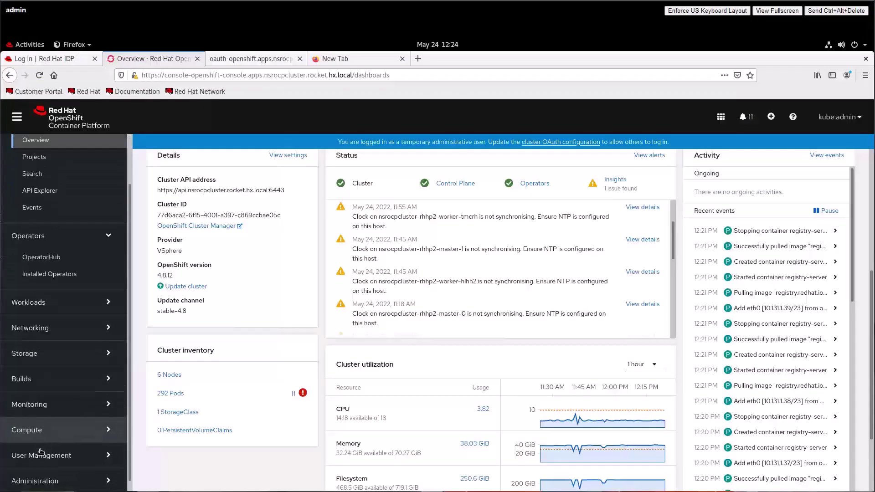
{"action": "left_click", "coordinate": [37, 431]}
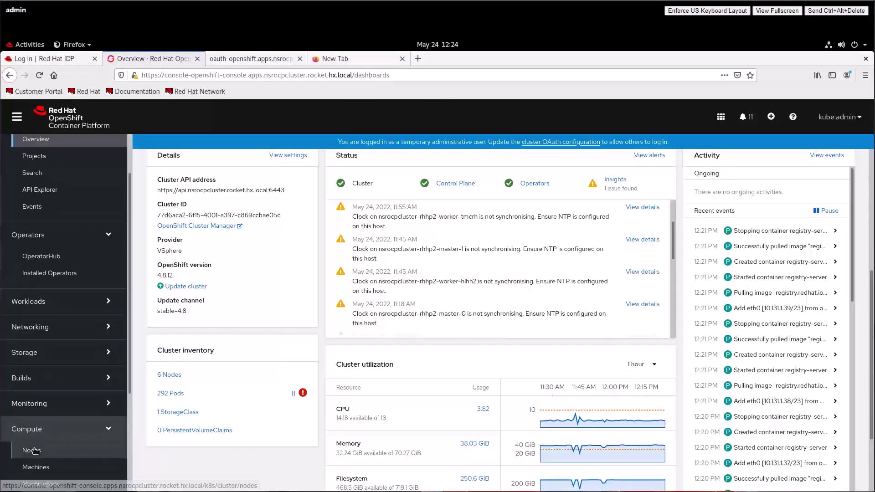
{"action": "left_click", "coordinate": [36, 451]}
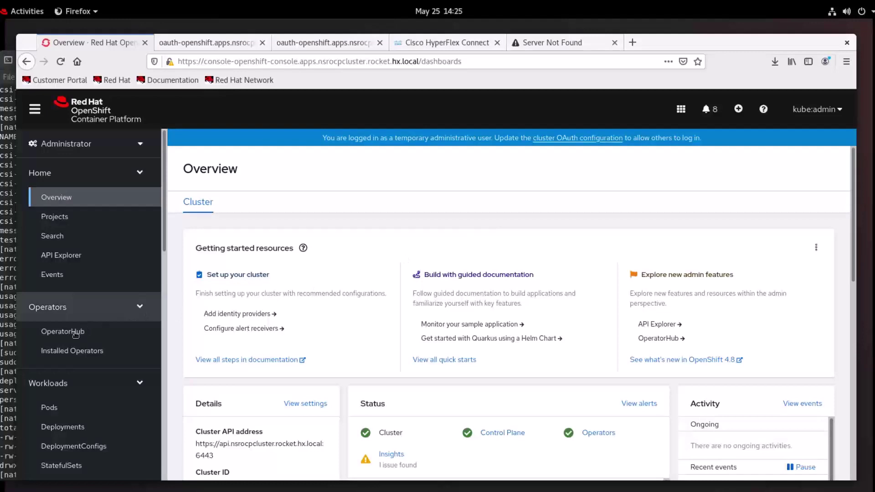
- Search OperatorHub for 'cisco' and begin installing the Cisco Hyperflex CSI Operator
{"action": "left_click", "coordinate": [66, 357]}
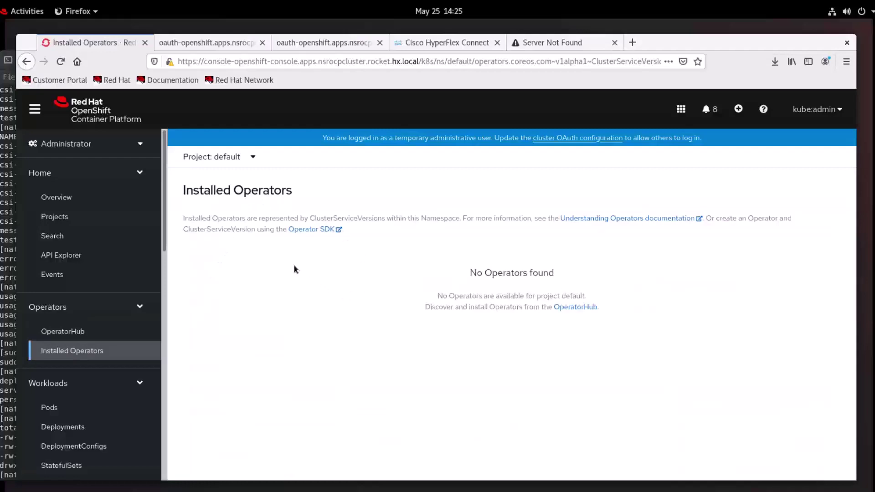
{"action": "left_click", "coordinate": [66, 335]}
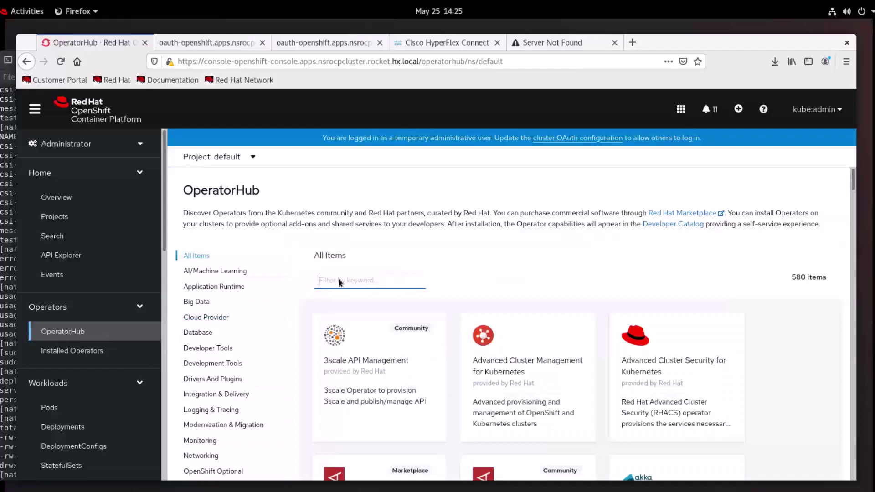
{"action": "type", "text": "cisco"}
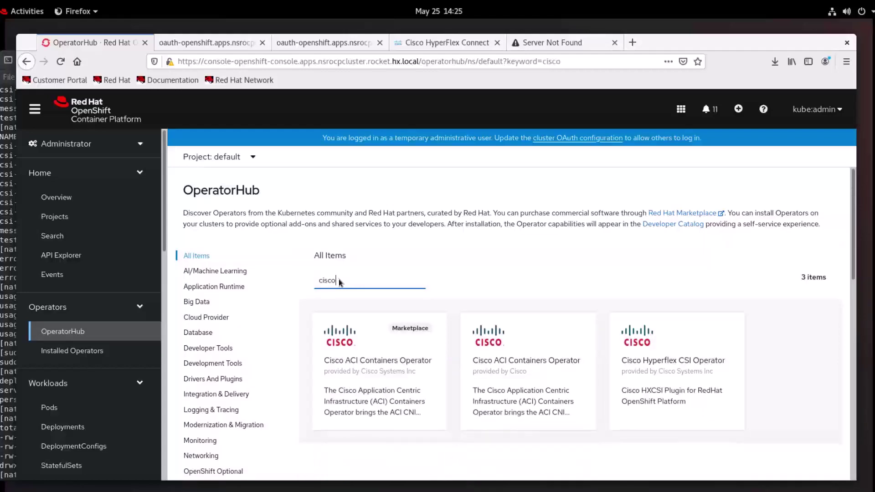
{"action": "left_click", "coordinate": [730, 349]}
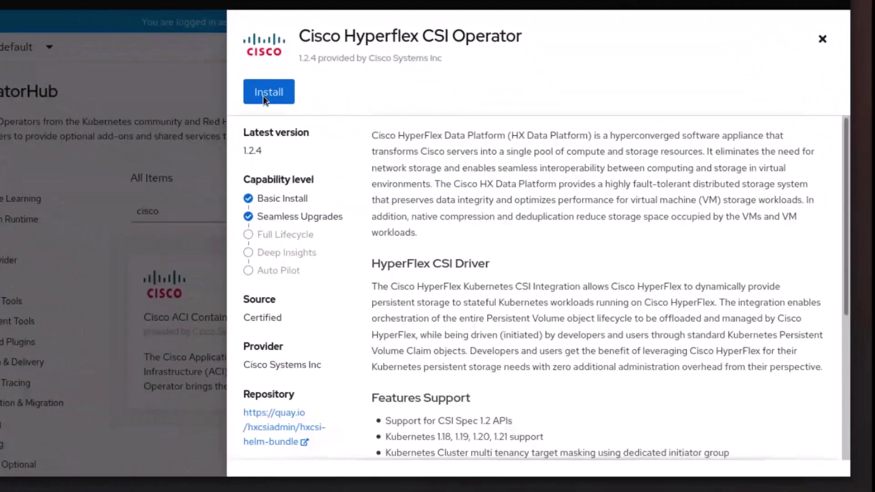
{"action": "left_click", "coordinate": [263, 96]}
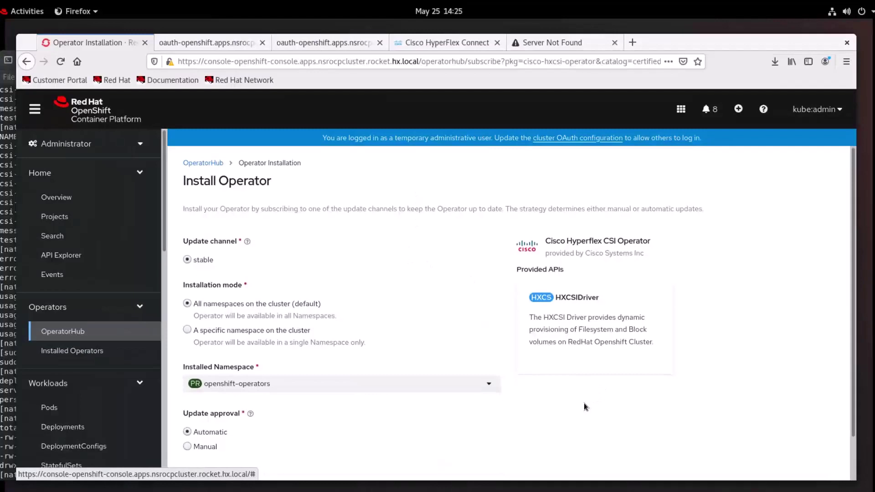
- Install Cisco Hyperflex CSI Operator 1.2.4 with default settings and open its details
{"action": "scroll", "coordinate": [584, 403], "scroll_direction": "down", "scroll_amount": 2}
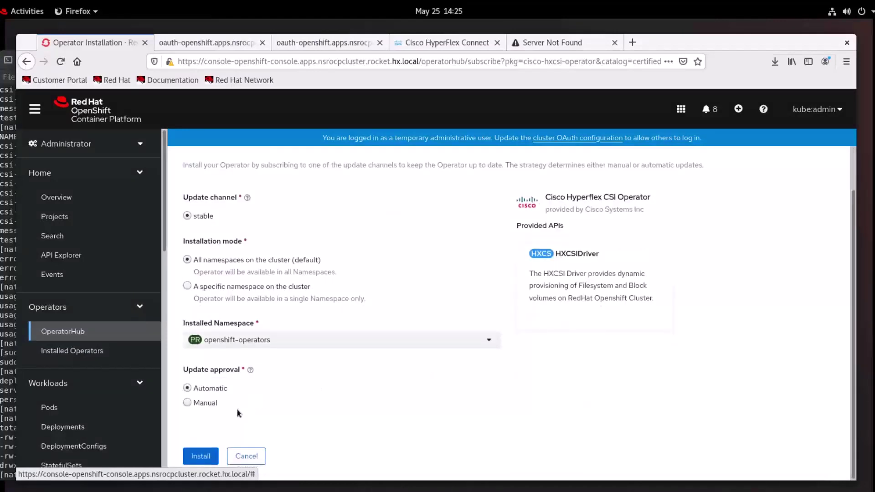
{"action": "left_click", "coordinate": [201, 456]}
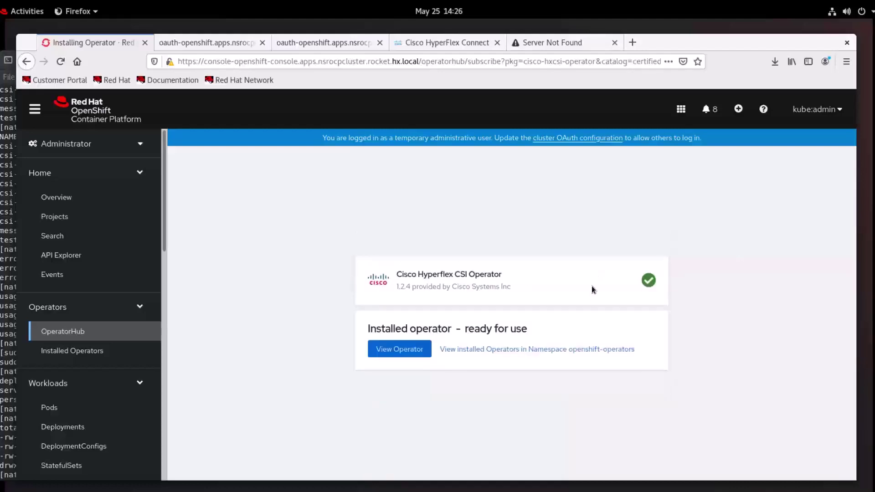
{"action": "left_click", "coordinate": [416, 353]}
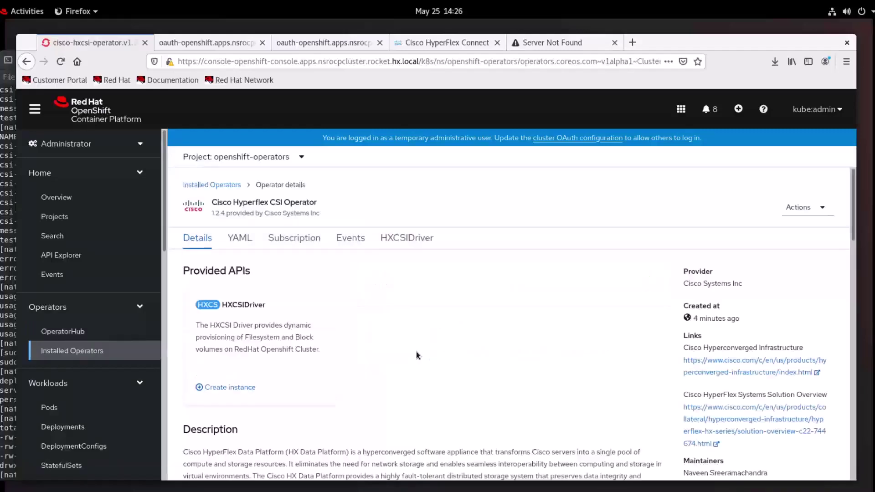
- Create a new HXCSIDriver instance from the operator's HXCSIDriver tab
{"action": "left_click", "coordinate": [419, 240]}
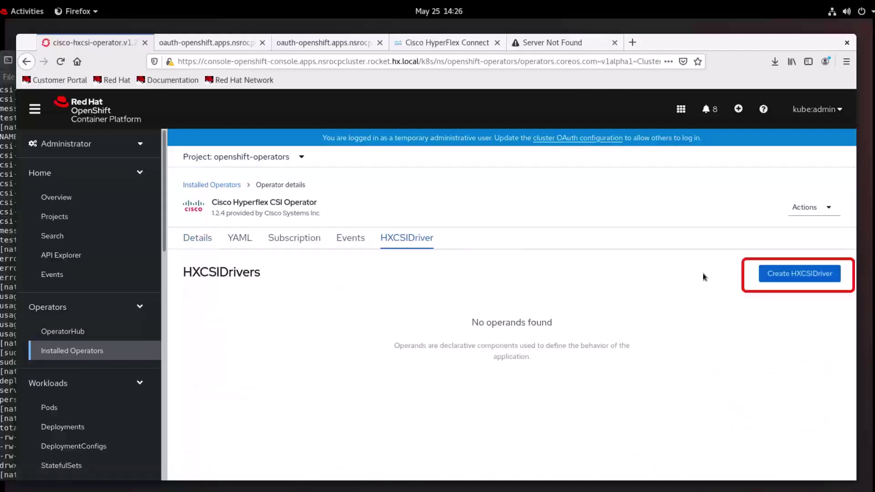
{"action": "left_click", "coordinate": [801, 274]}
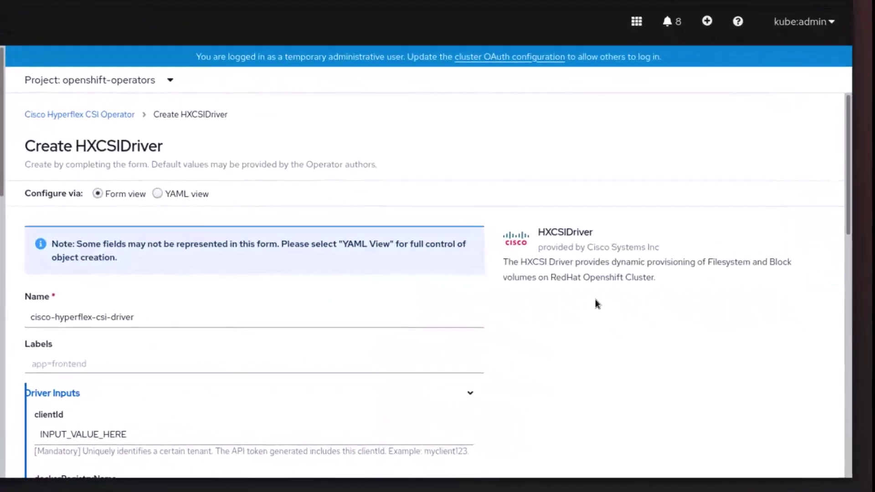
- Set clientId demo2, dockerRegistryName quay.io/hxcsiadmin and iscsiUrl 10.30.38.20 in the driver form
{"action": "scroll", "coordinate": [595, 300], "scroll_direction": "down", "scroll_amount": 3}
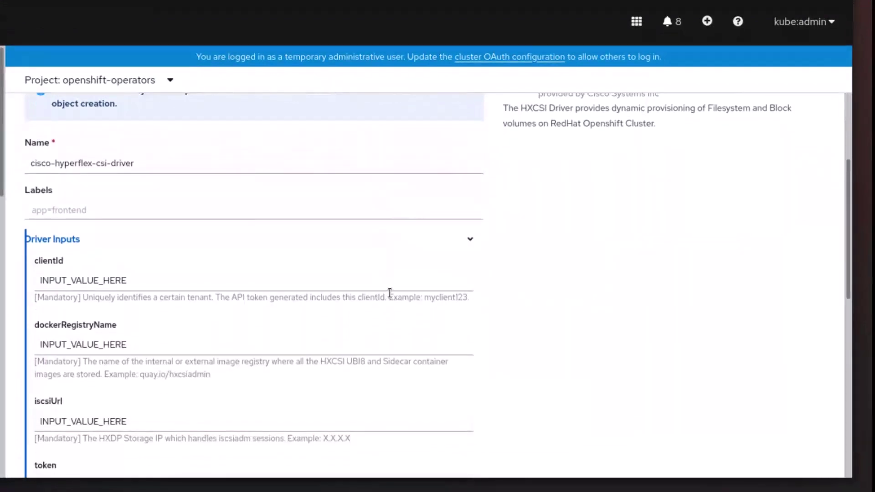
{"action": "key", "text": "Tab"}
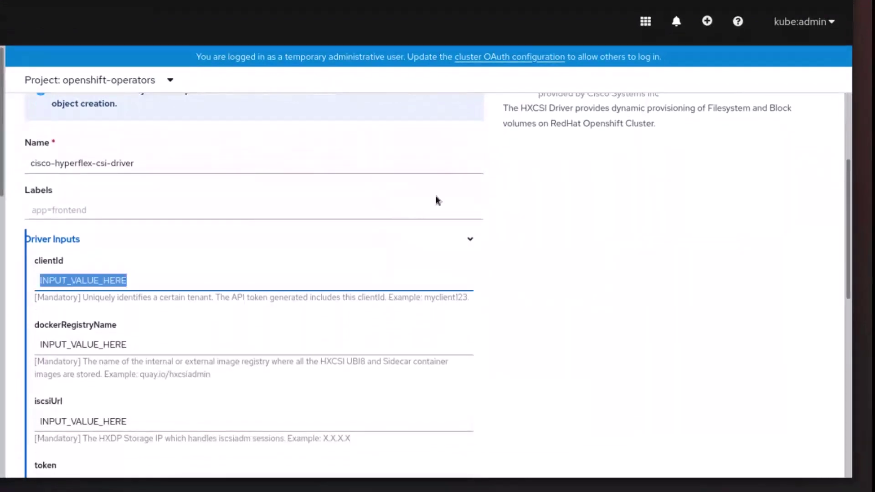
{"action": "type", "text": "demo2"}
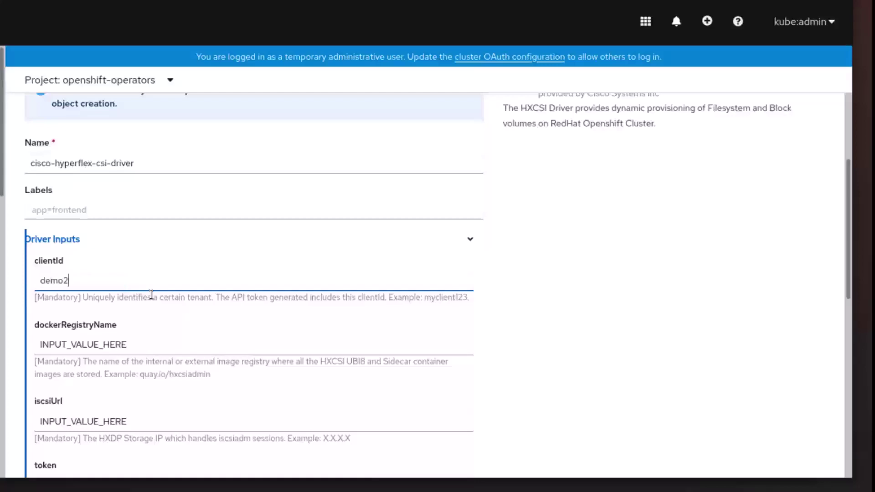
{"action": "key", "text": "Tab"}
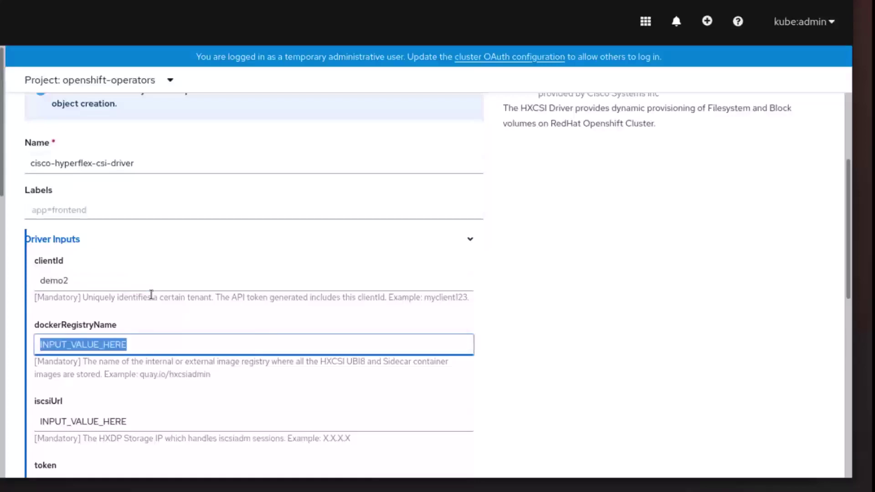
{"action": "type", "text": "quay"}
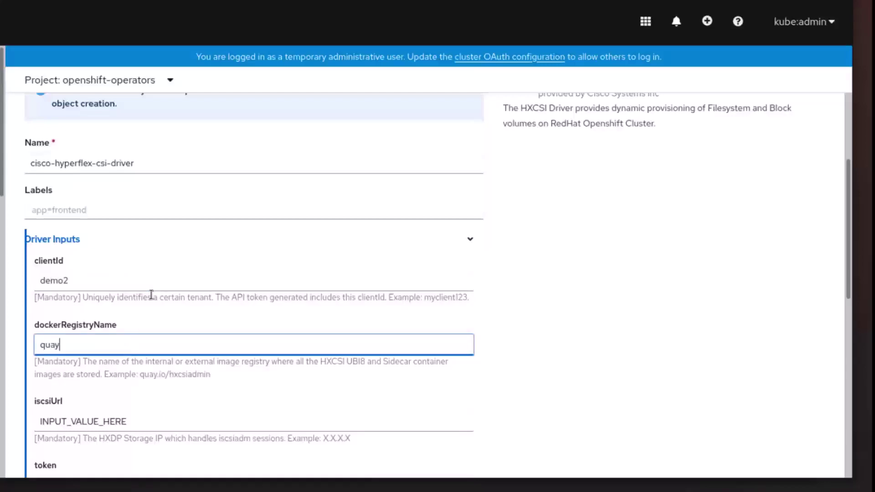
{"action": "type", "text": ".io/hxcsiadmin"}
{"action": "key", "text": "Tab"}
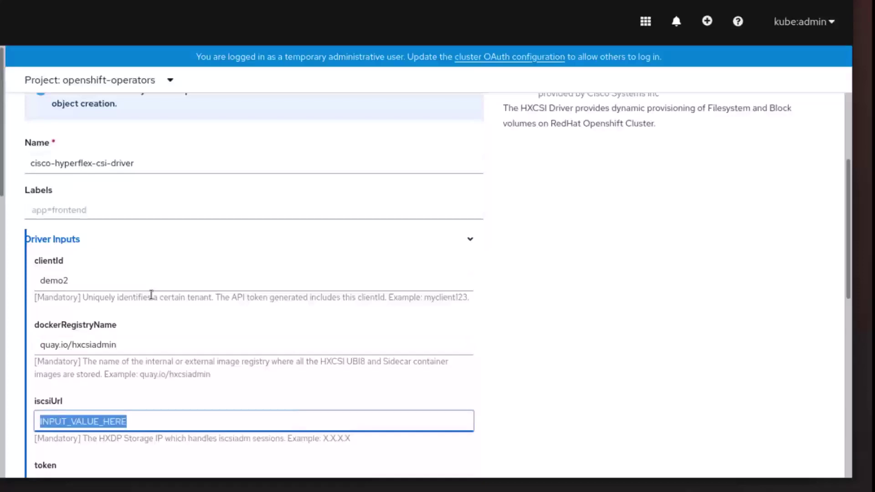
{"action": "type", "text": "10"}
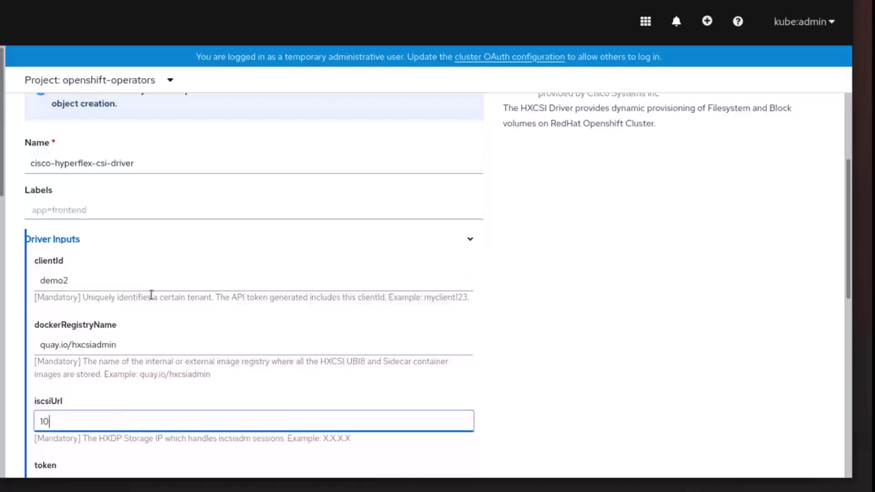
{"action": "type", "text": ".30.38.20"}
- Paste the API token, set url 10.1.28.13, and create the HXCSIDriver instance
{"action": "key", "text": "Tab"}
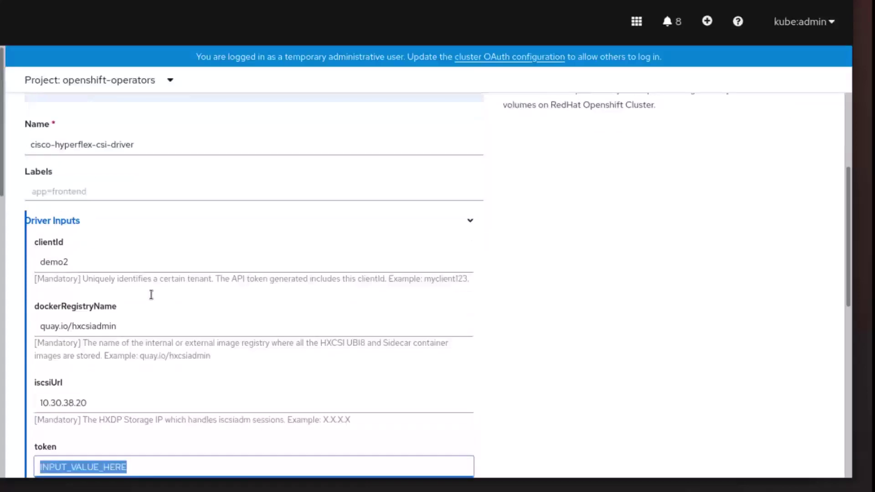
{"action": "key", "text": "ctrl+v"}
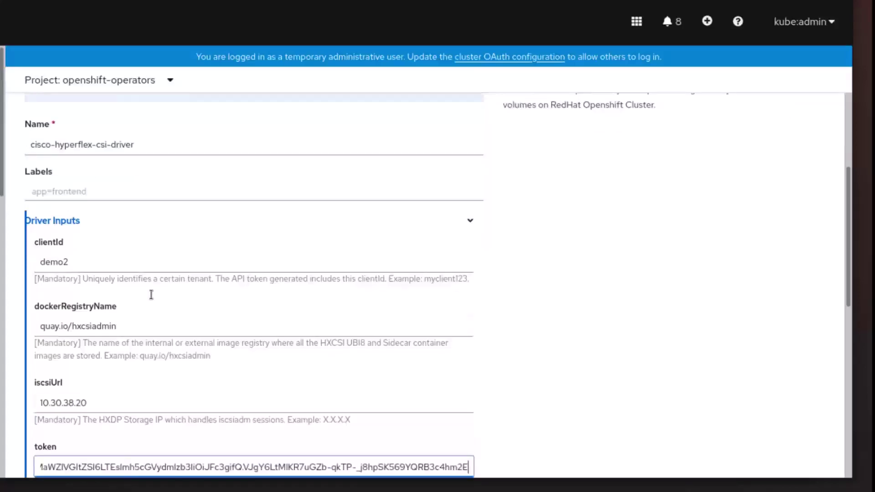
{"action": "key", "text": "Tab"}
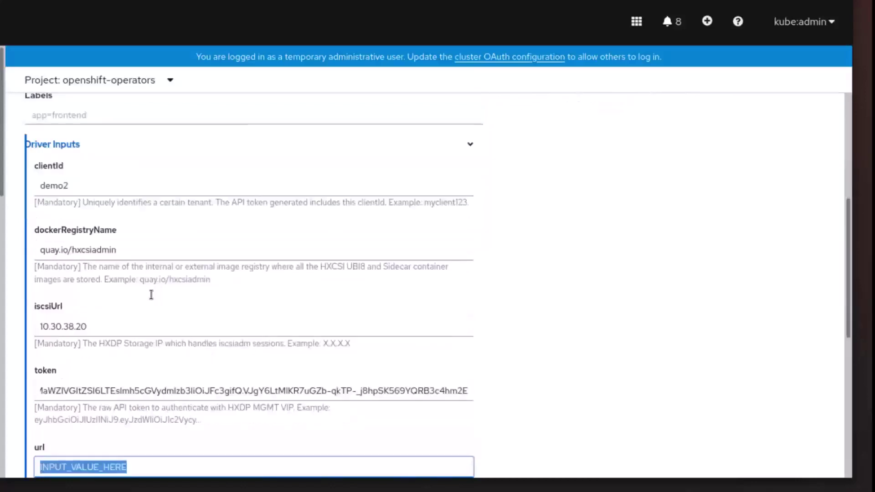
{"action": "scroll", "coordinate": [188, 307], "scroll_direction": "down", "scroll_amount": 2}
{"action": "key", "text": "BackSpace"}
{"action": "type", "text": "10.1"}
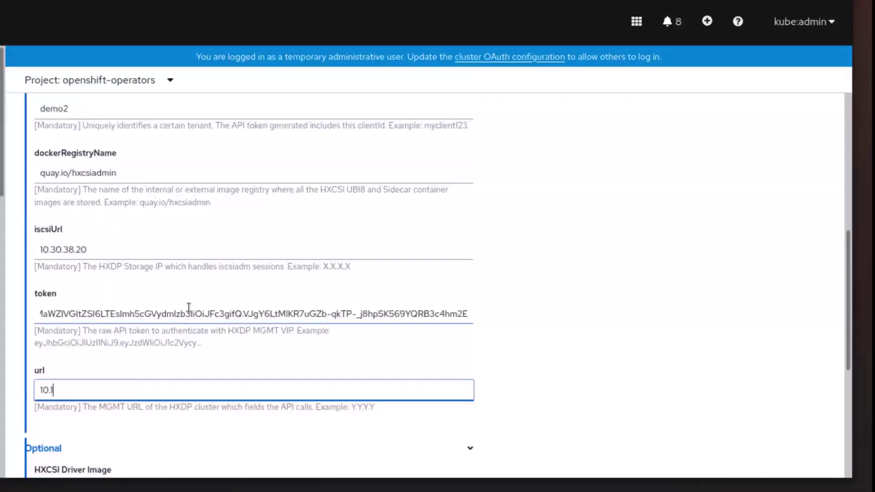
{"action": "type", "text": ".28.13"}
{"action": "scroll", "coordinate": [208, 324], "scroll_direction": "down", "scroll_amount": 4}
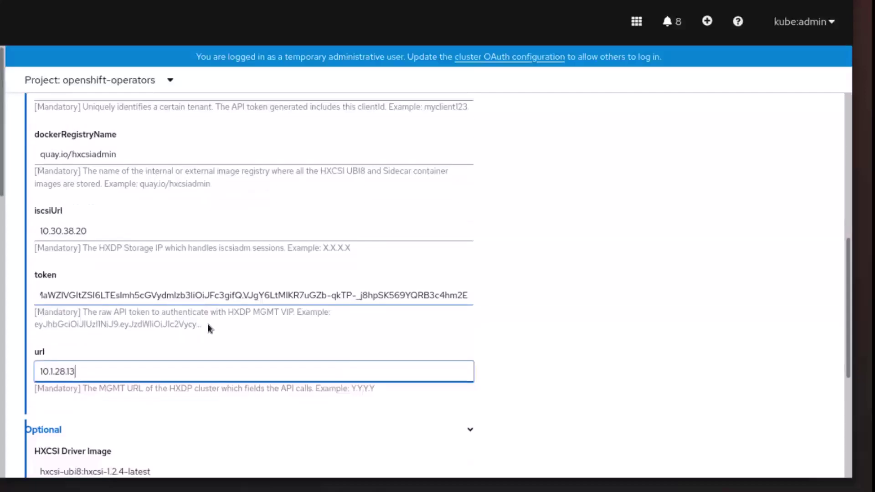
{"action": "scroll", "coordinate": [208, 327], "scroll_direction": "down", "scroll_amount": 2}
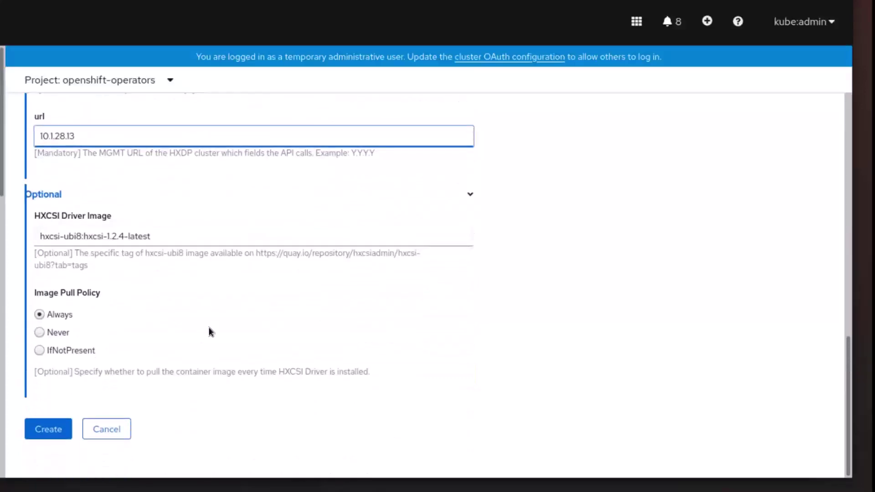
{"action": "left_click", "coordinate": [53, 430]}
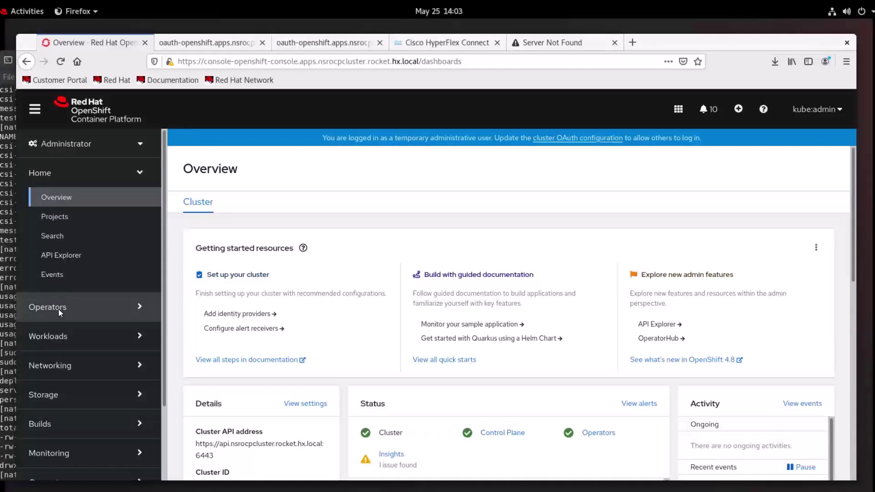
- Open the cisco-hyperflex-csi-driver instance, then list the pods in project default
{"action": "left_click", "coordinate": [59, 309]}
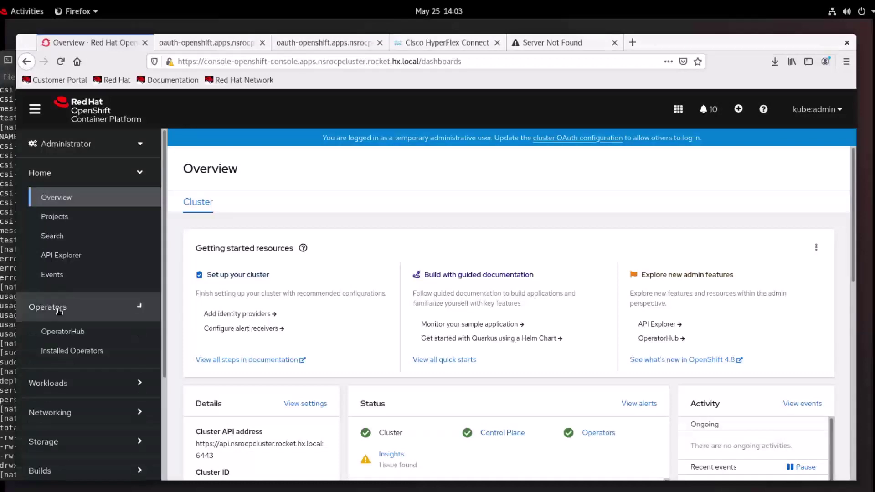
{"action": "left_click", "coordinate": [65, 351]}
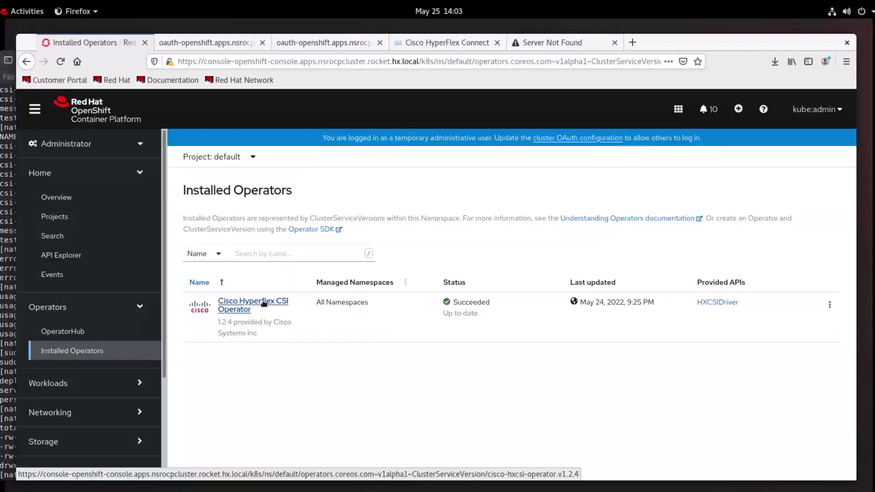
{"action": "left_click", "coordinate": [264, 303]}
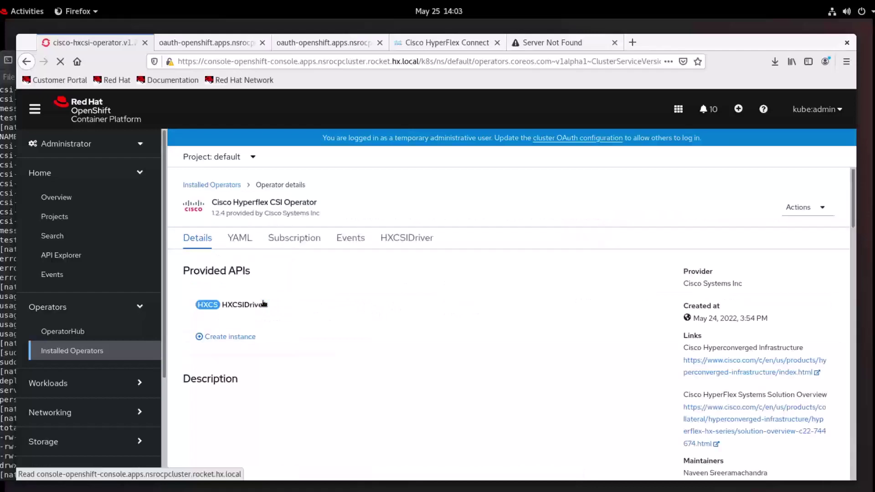
{"action": "scroll", "coordinate": [491, 310], "scroll_direction": "down", "scroll_amount": 8}
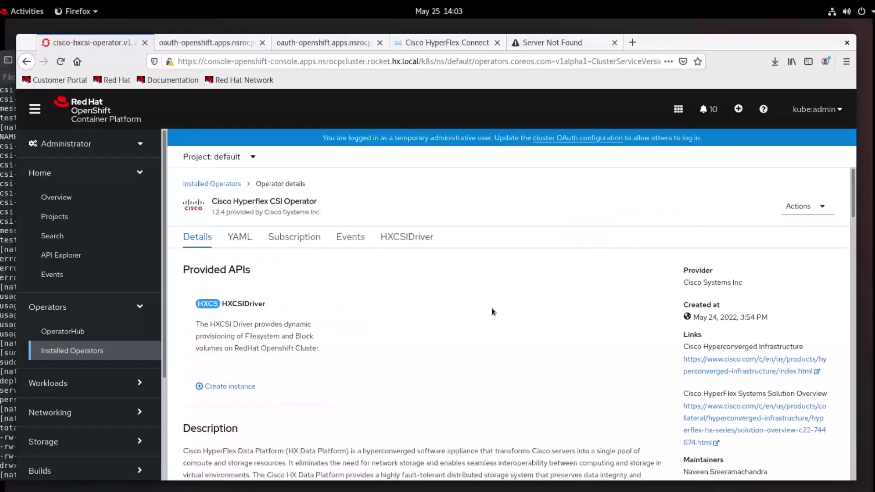
{"action": "scroll", "coordinate": [488, 312], "scroll_direction": "down", "scroll_amount": 3}
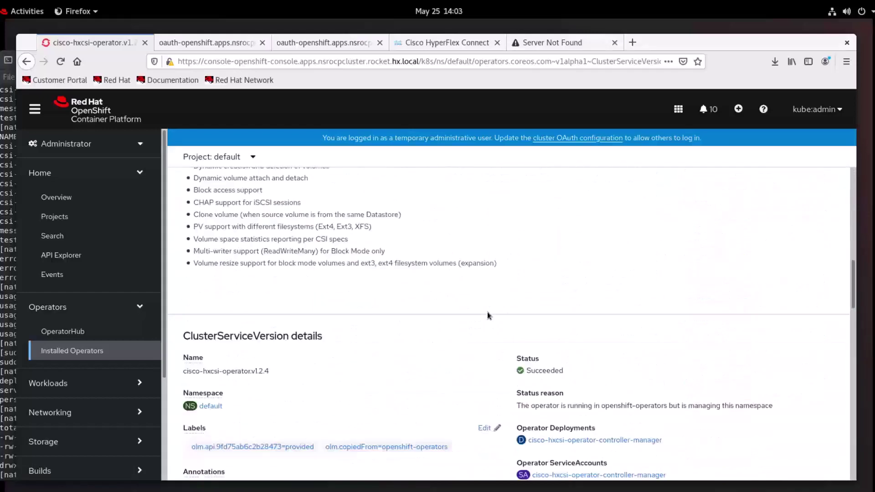
{"action": "left_click", "coordinate": [412, 246]}
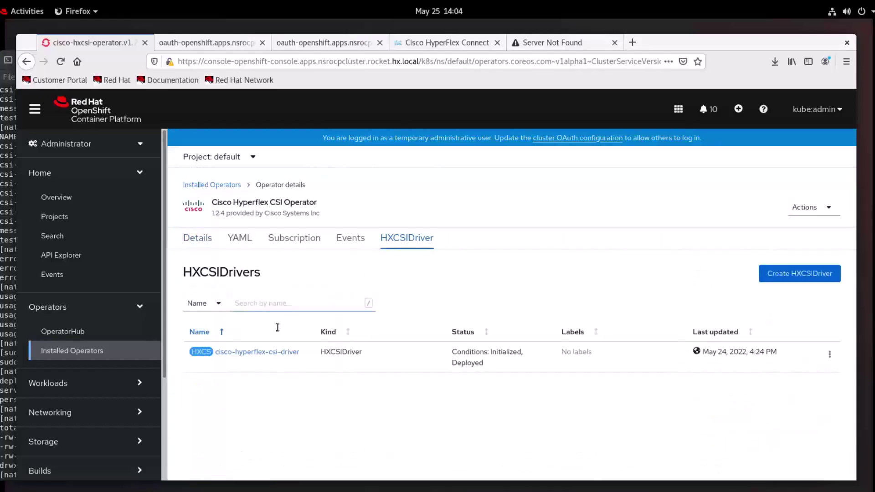
{"action": "left_click", "coordinate": [254, 355]}
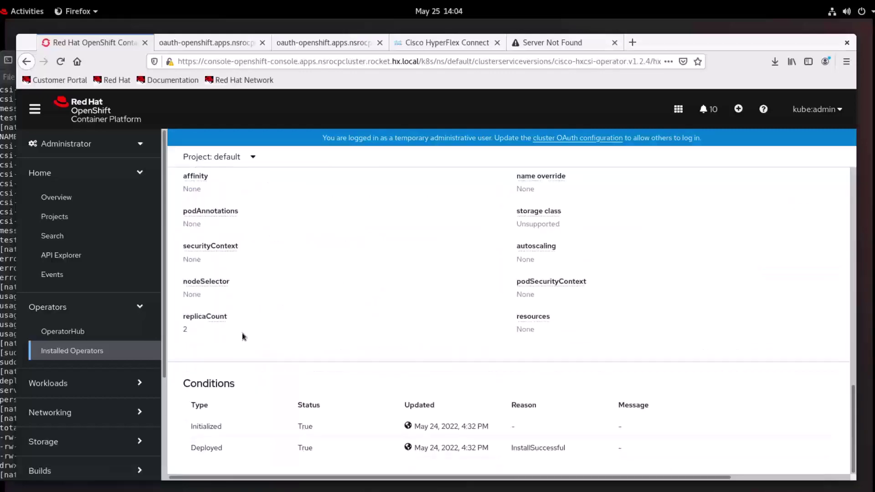
{"action": "left_click", "coordinate": [105, 388]}
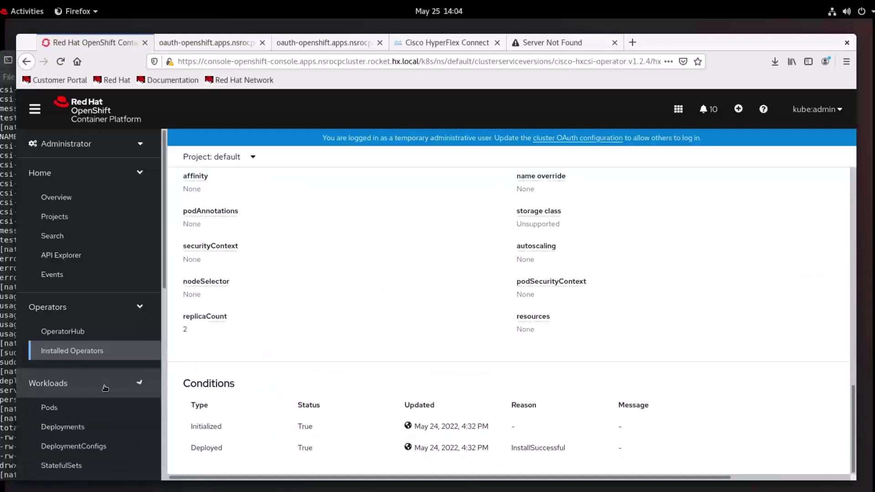
{"action": "left_click", "coordinate": [51, 408]}
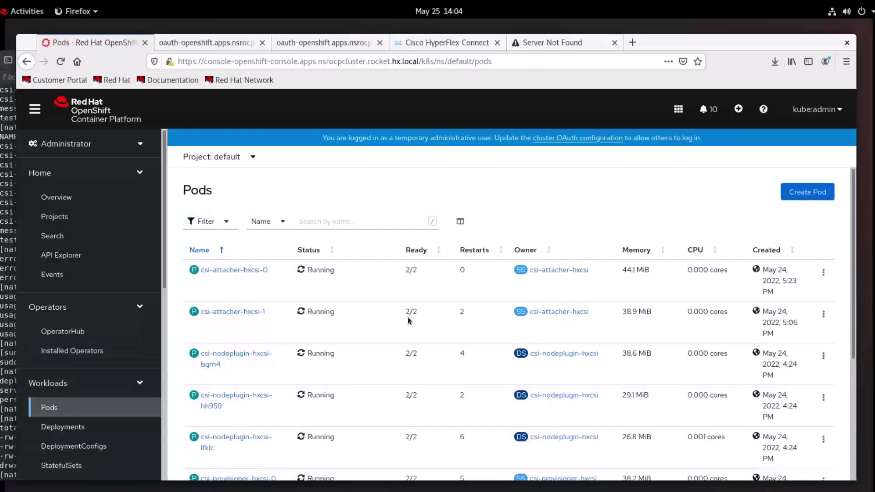
- Filter the pods by 'hxcsi' and review the attacher, nodeplugin and provisioner pods
{"action": "left_click", "coordinate": [347, 222]}
{"action": "type", "text": "hxcsi"}
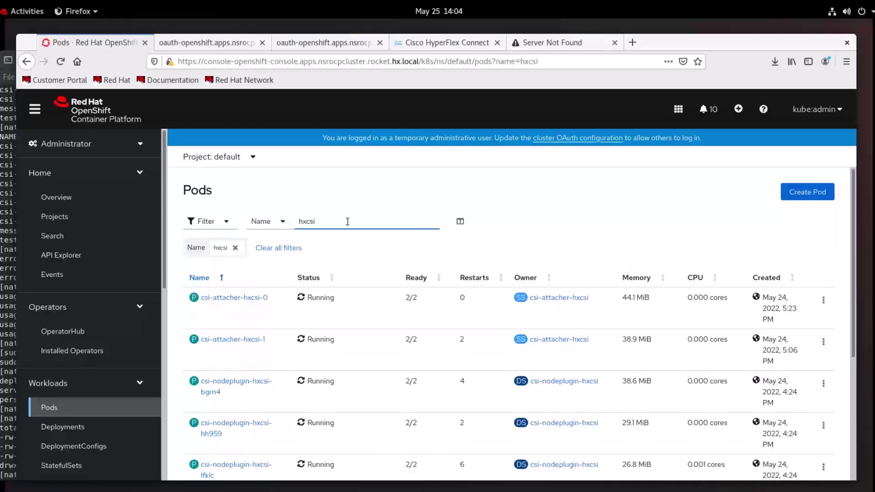
{"action": "scroll", "coordinate": [380, 277], "scroll_direction": "down", "scroll_amount": 3}
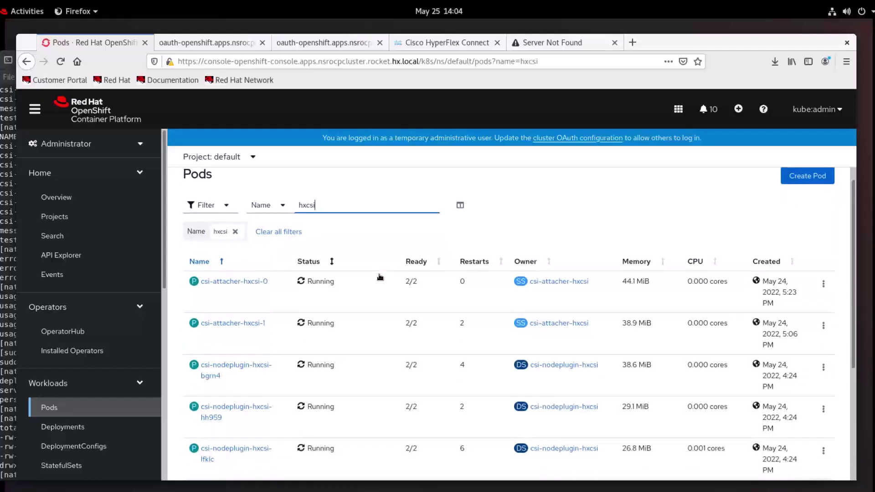
{"action": "scroll", "coordinate": [379, 275], "scroll_direction": "down", "scroll_amount": 2}
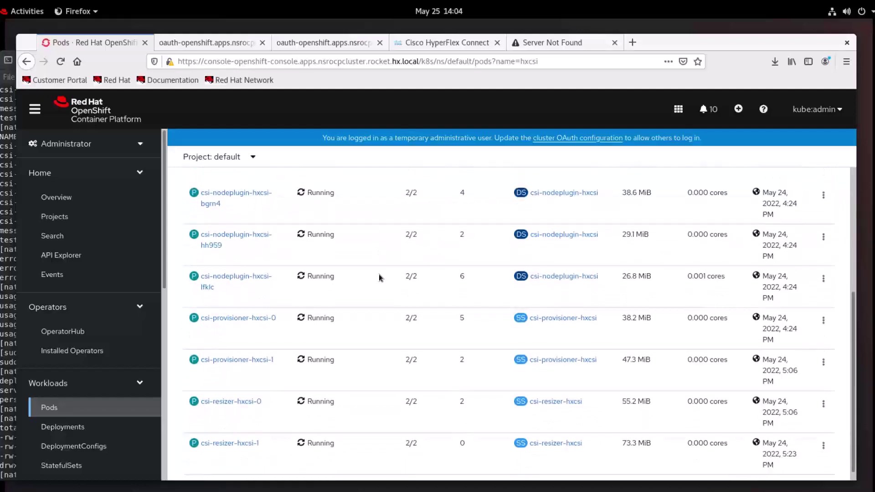
{"action": "scroll", "coordinate": [378, 274], "scroll_direction": "up", "scroll_amount": 2}
{"action": "scroll", "coordinate": [130, 391], "scroll_direction": "down", "scroll_amount": 3}
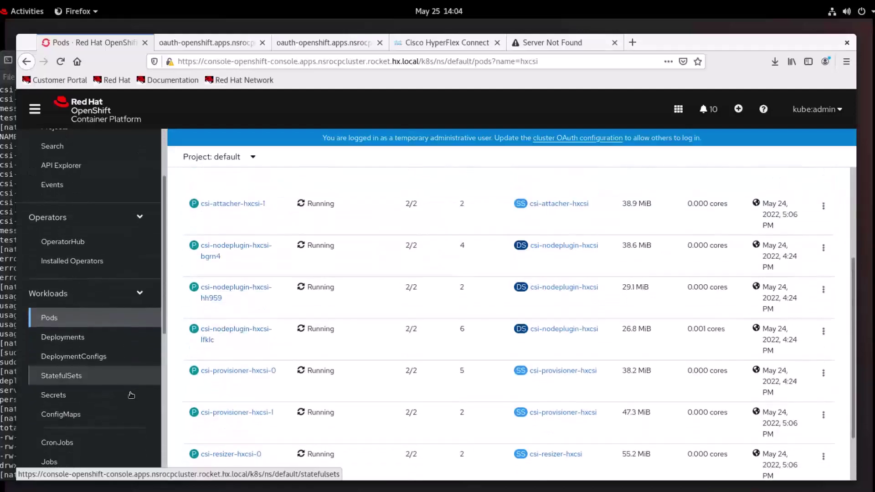
- Check the StatefulSets for hxcsi attacher, provisioner and resizer, each 2 of 2
{"action": "left_click", "coordinate": [80, 373]}
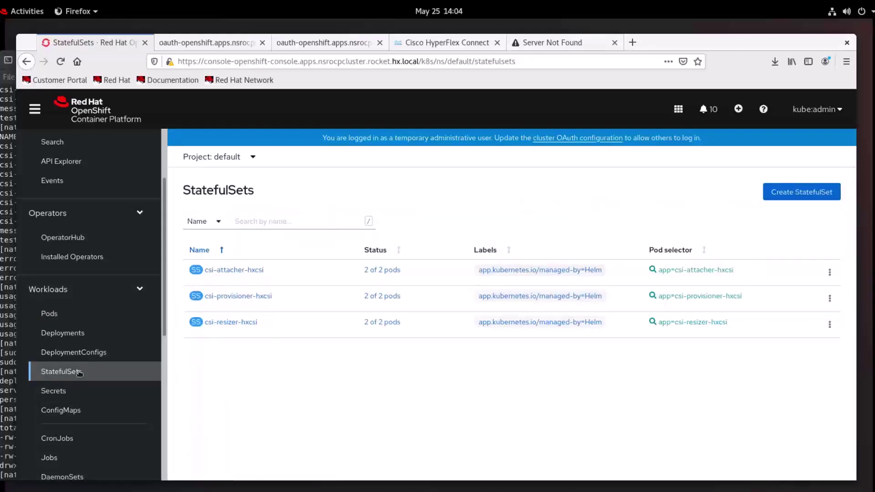
{"action": "scroll", "coordinate": [79, 373], "scroll_direction": "down", "scroll_amount": 1}
{"action": "scroll", "coordinate": [79, 374], "scroll_direction": "down", "scroll_amount": 2}
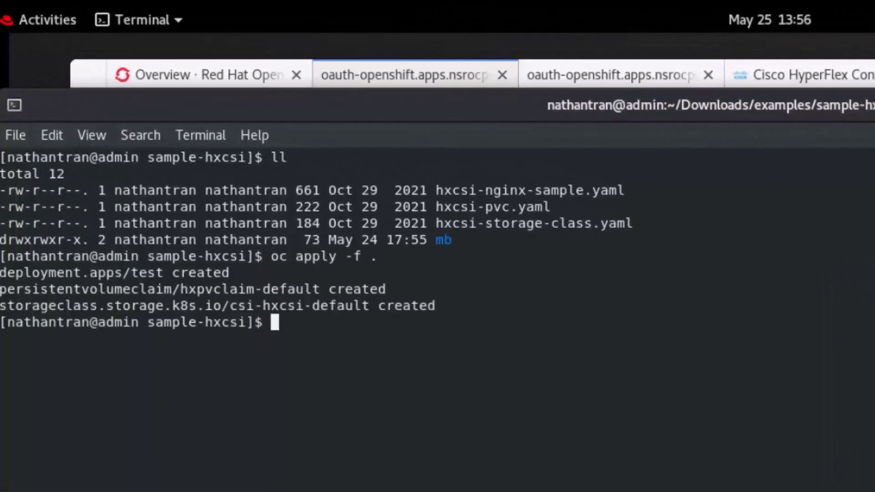
- In the mb folder, run 'oc apply -f .' to create the message-board deployment, service and PVC
{"action": "type", "text": "cd mb"}
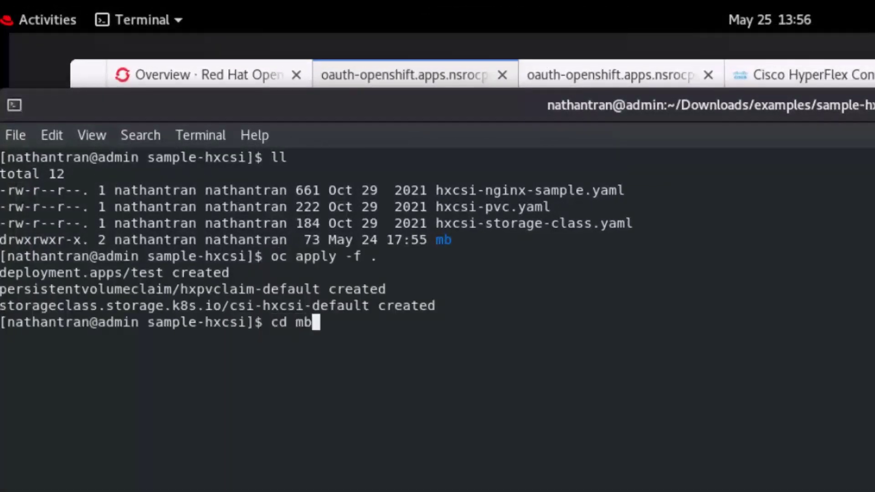
{"action": "key", "text": "Return"}
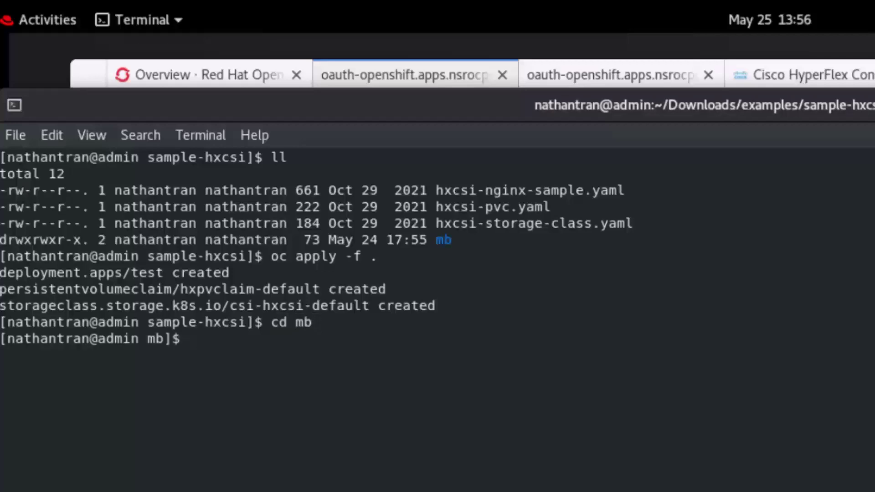
{"action": "type", "text": "ll"}
{"action": "key", "text": "Return"}
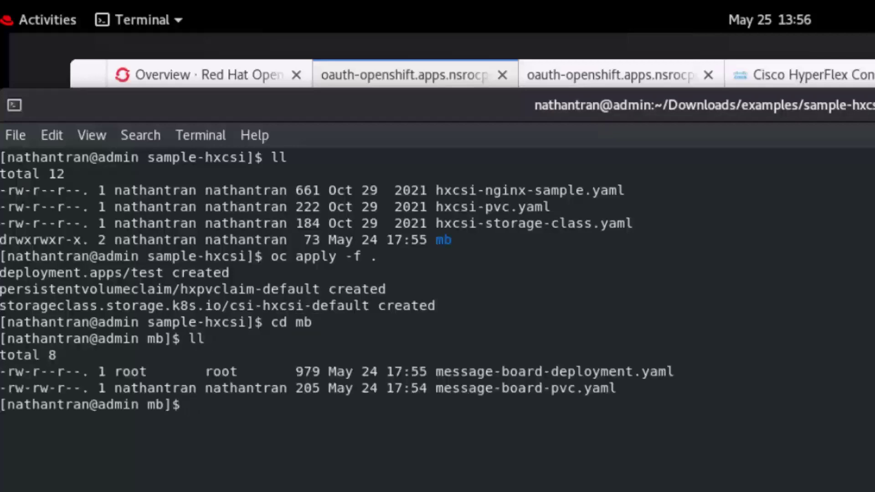
{"action": "type", "text": "oc apply "}
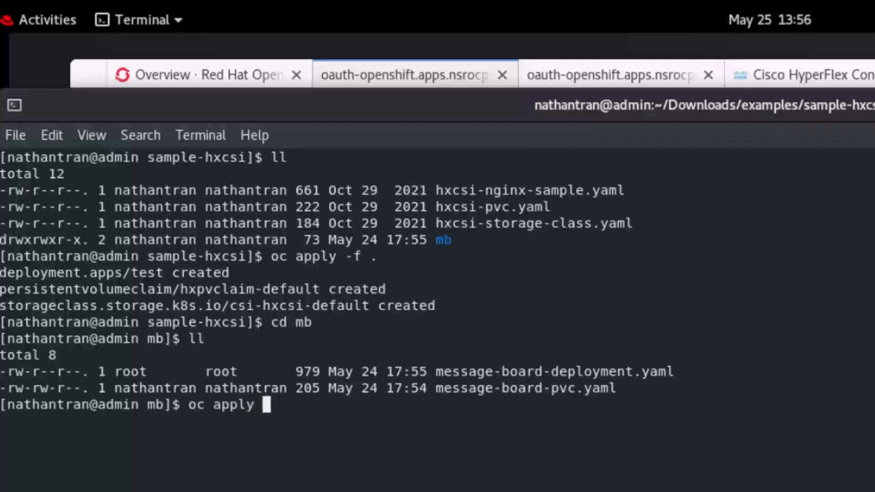
{"action": "type", "text": "-f ."}
{"action": "key", "text": "Return"}
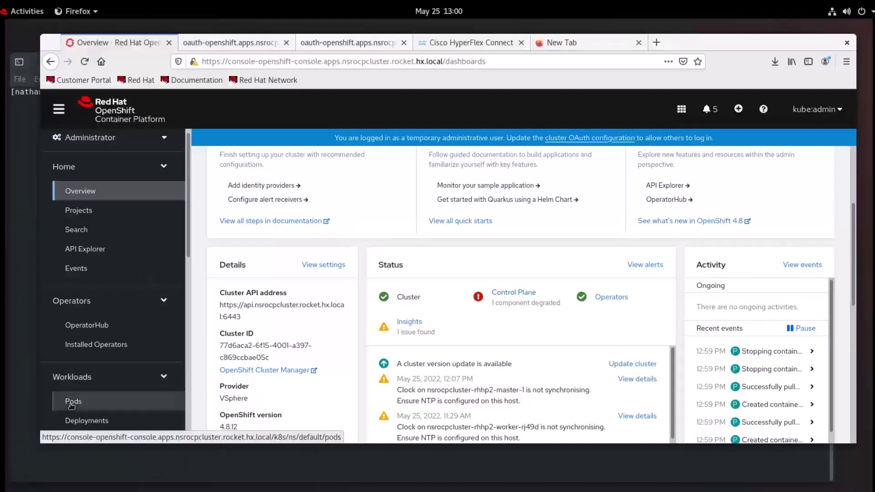
{"action": "left_click", "coordinate": [72, 403]}
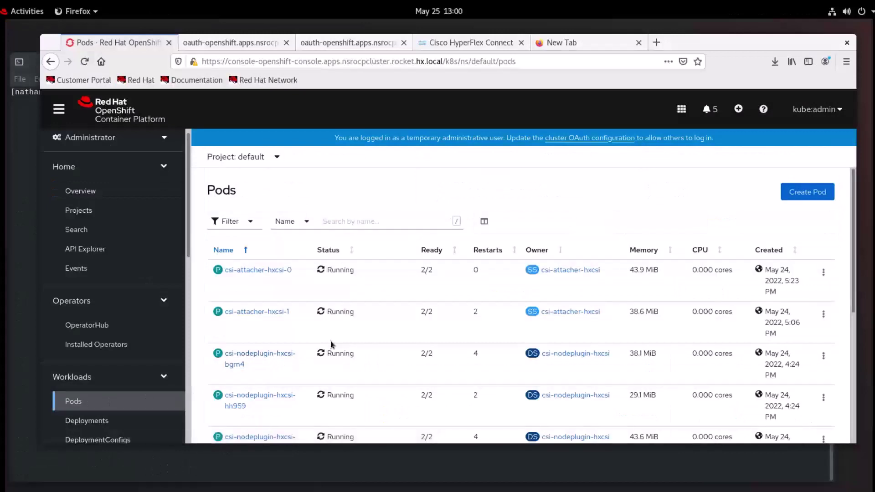
- Scroll the Pods list down to the message-board pod
{"action": "scroll", "coordinate": [331, 345], "scroll_direction": "down", "scroll_amount": 10}
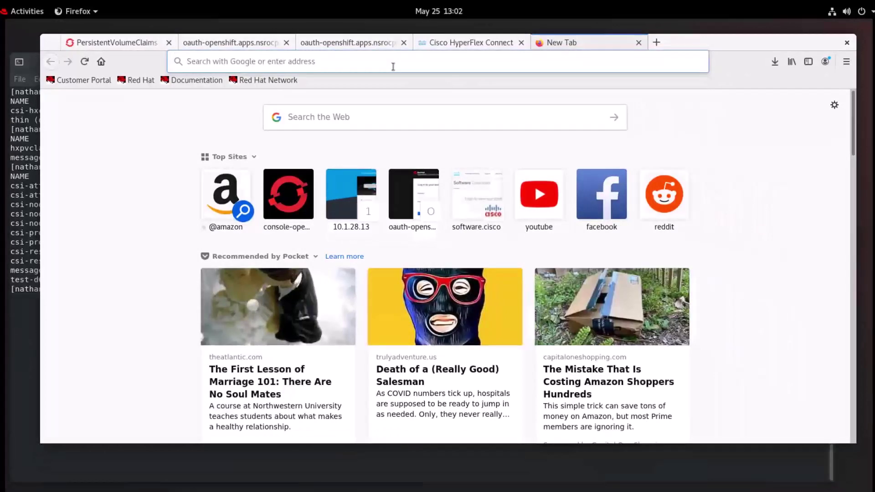
- Open the Cisco Message Board public page at 10.1.28.131:30002/public
{"action": "left_click", "coordinate": [392, 66]}
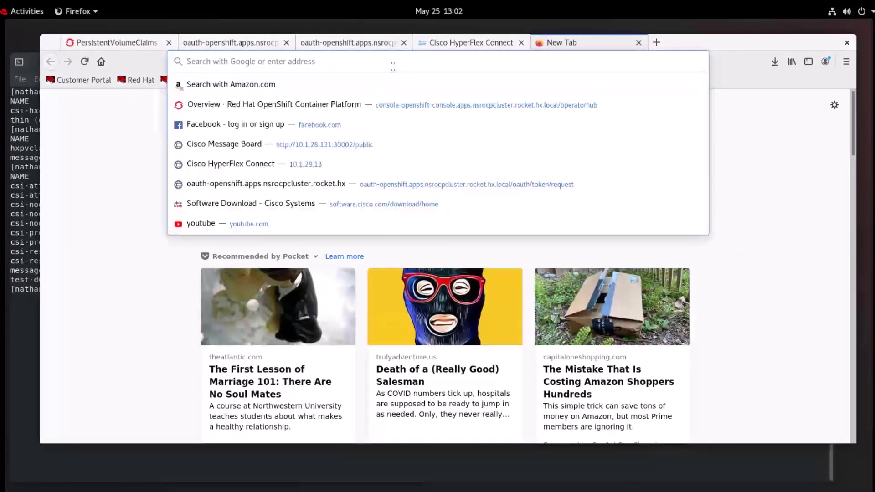
{"action": "type", "text": "10."}
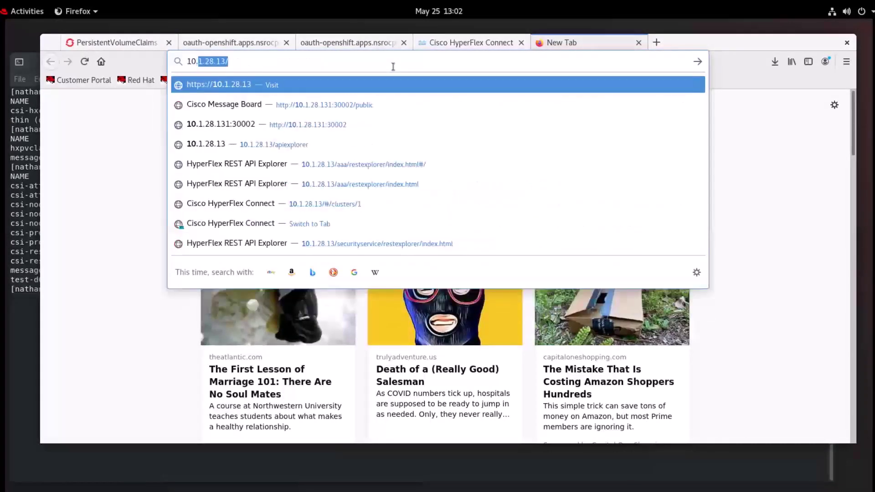
{"action": "left_click", "coordinate": [332, 108]}
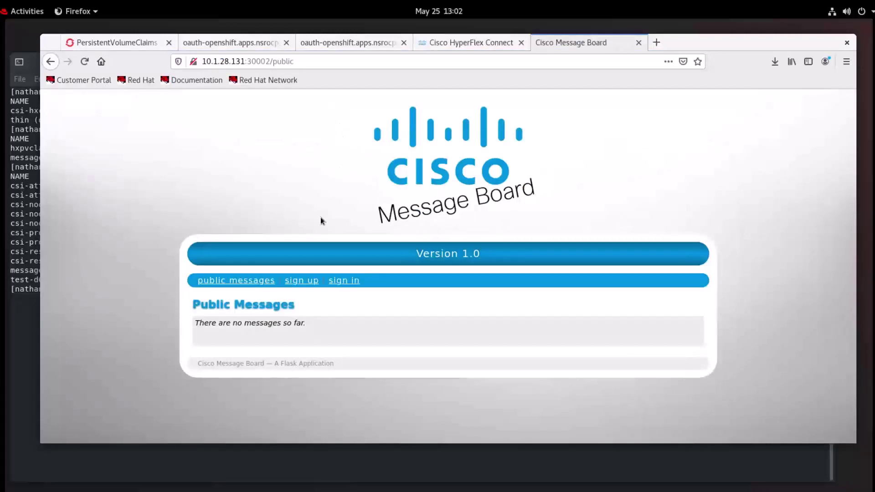
- Register a new 'test' account, decline saving the login, and fill in sign-in
{"action": "left_click", "coordinate": [306, 286]}
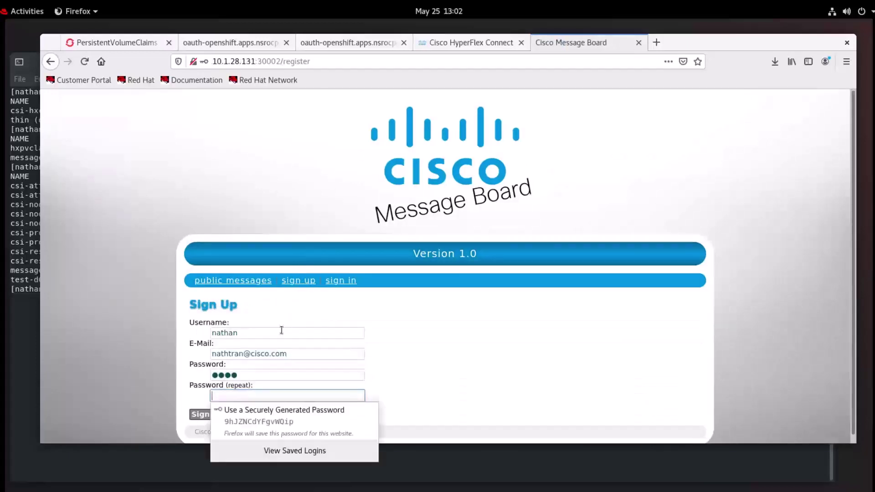
{"action": "type", "text": "test"}
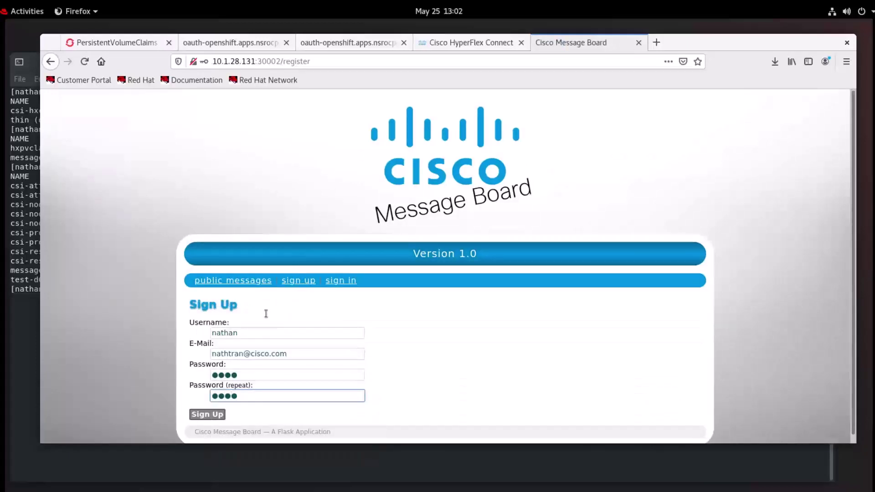
{"action": "left_click", "coordinate": [212, 416]}
{"action": "left_click", "coordinate": [242, 177]}
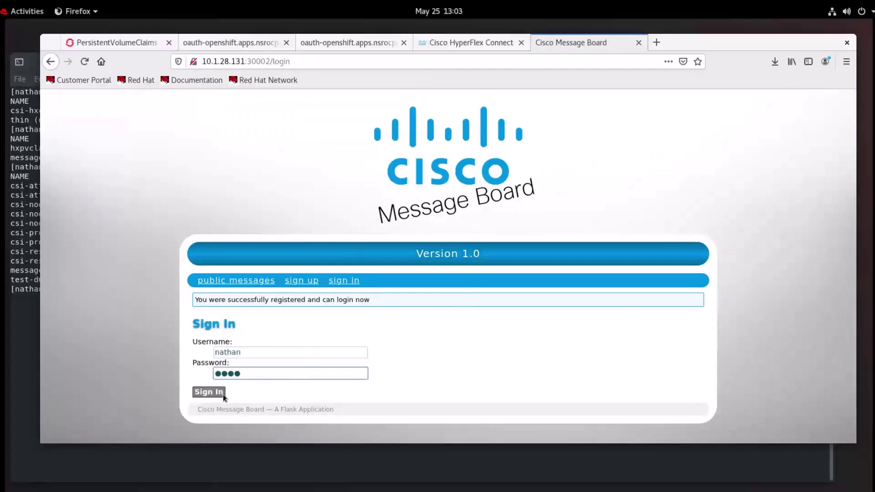
{"action": "left_click", "coordinate": [212, 392]}
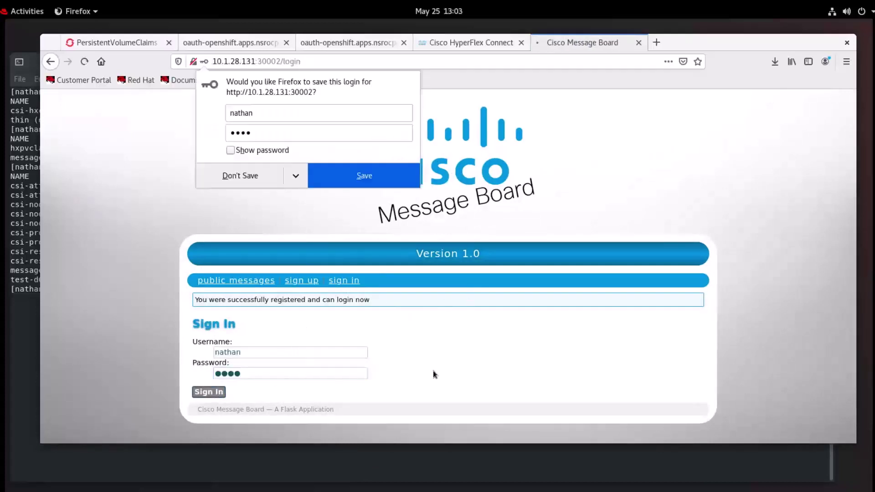
- Post two messages: 'hi, this is a demo' and then 'testing message board'
{"action": "left_click", "coordinate": [280, 354]}
{"action": "type", "text": "hi"}
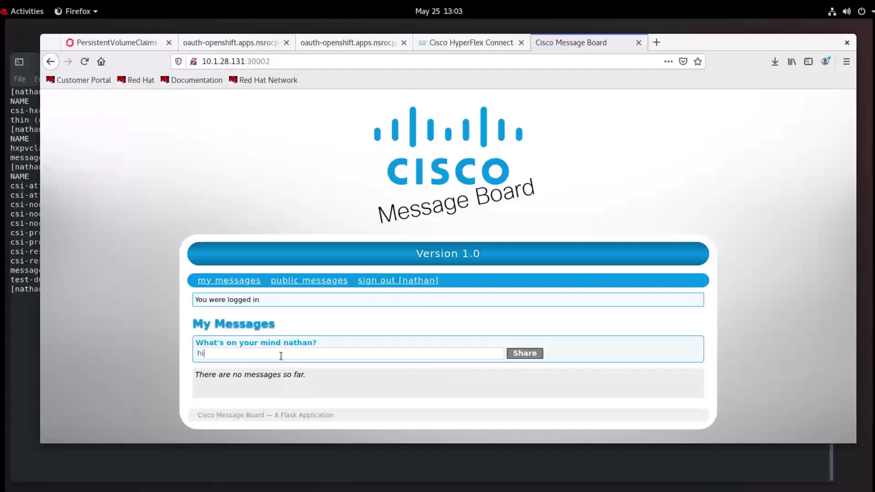
{"action": "type", "text": ", this is a demo"}
{"action": "left_click", "coordinate": [529, 354]}
{"action": "type", "text": "te"}
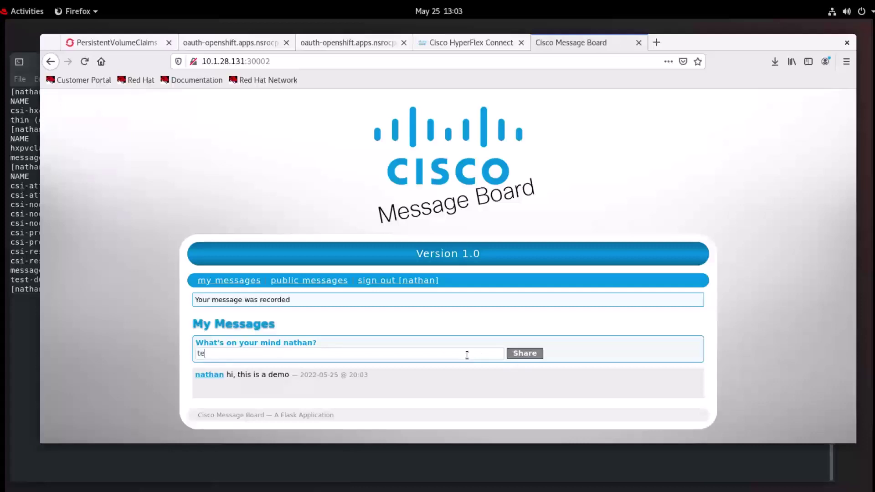
{"action": "type", "text": "sting message board"}
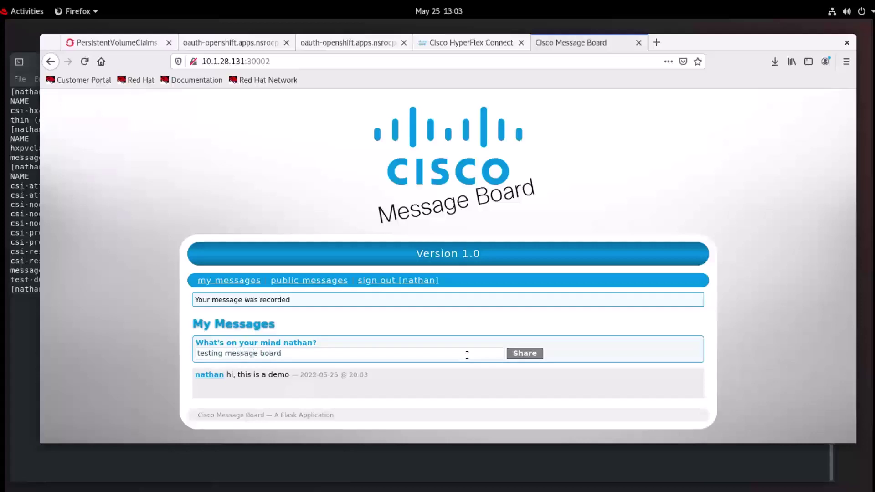
{"action": "left_click", "coordinate": [523, 354]}
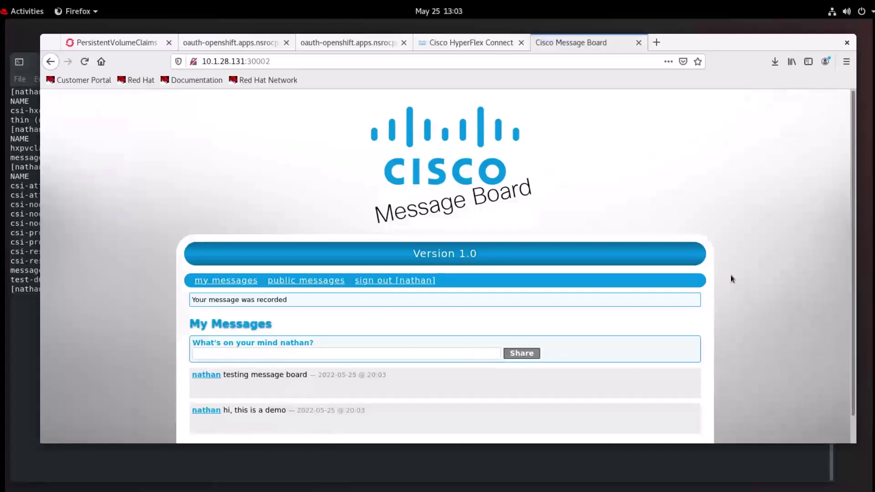